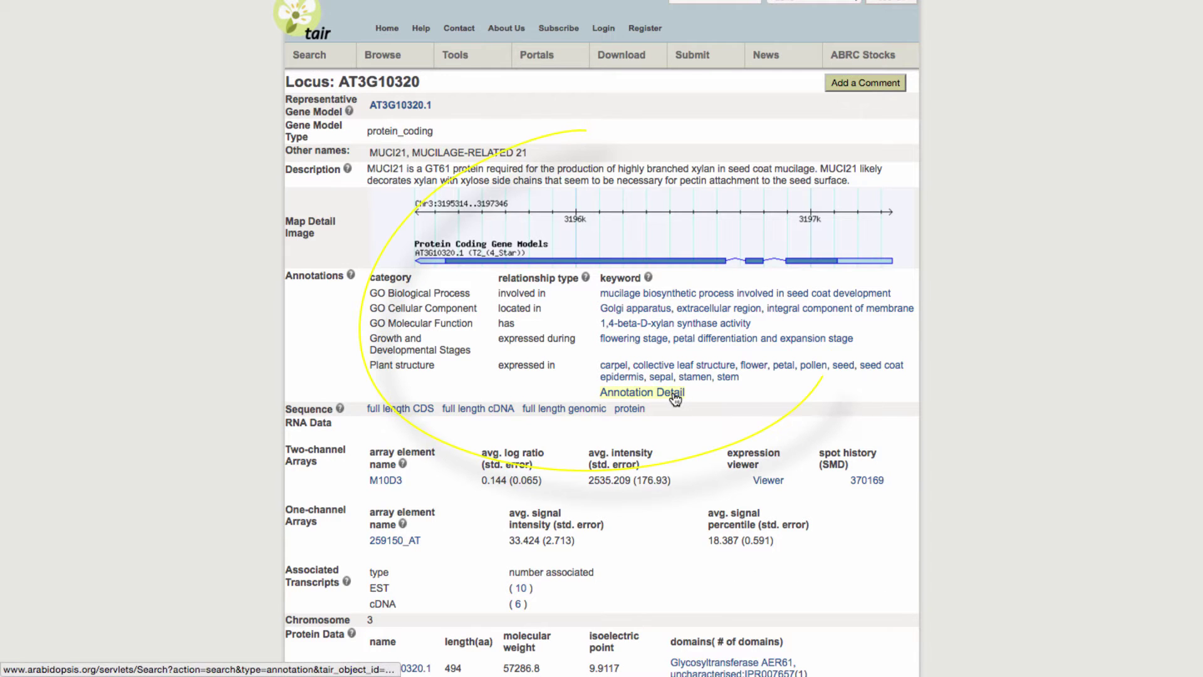
Review AT3G10320's 18 annotation records, then list the 3 loci with 1,4-beta-D-xylan synthase activity.
{"action": "left_click", "coordinate": [675, 399]}
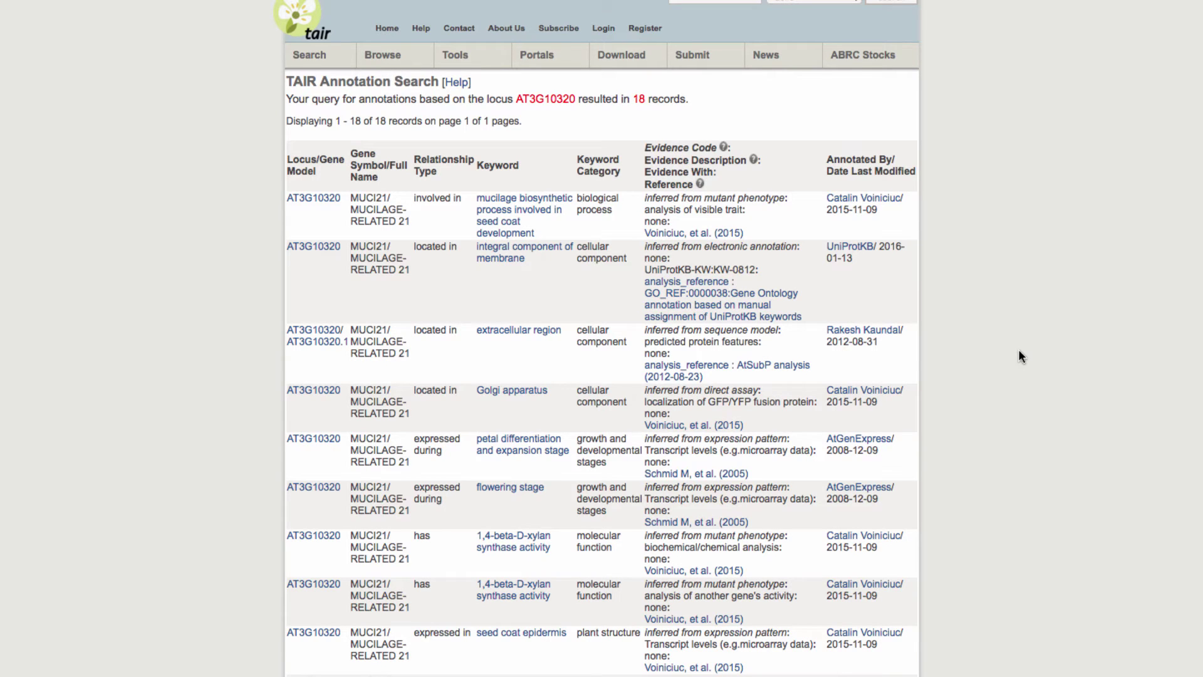
{"action": "scroll", "coordinate": [1018, 352], "scroll_direction": "down", "scroll_amount": 3}
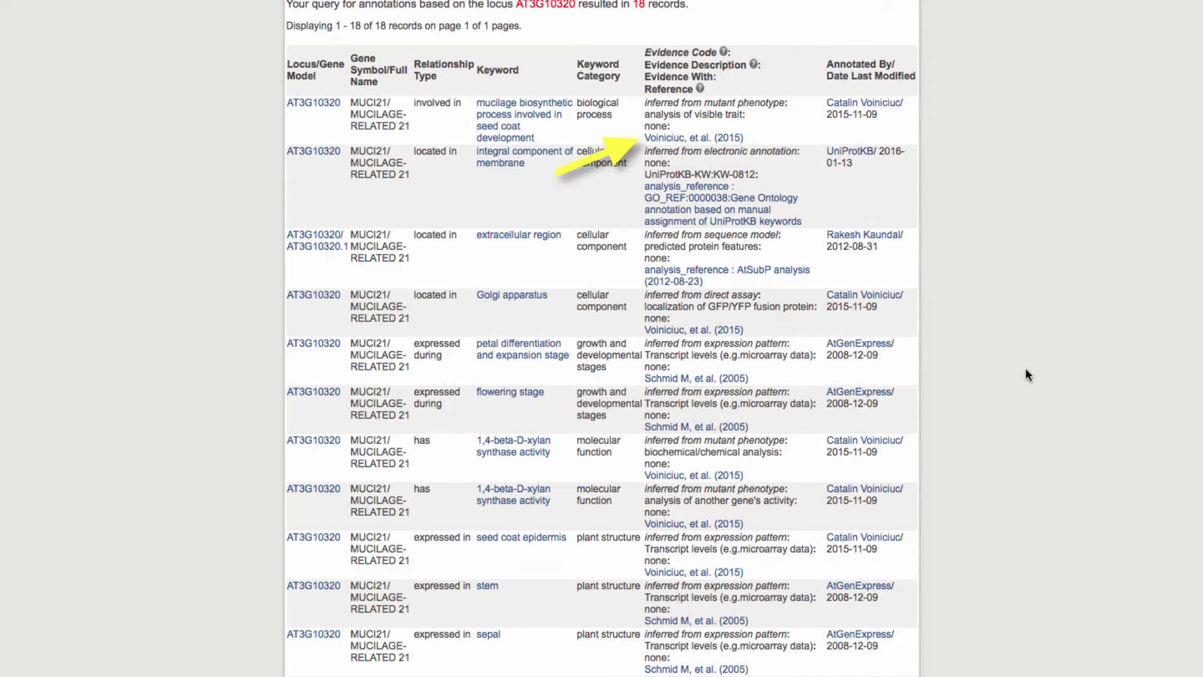
{"action": "left_click", "coordinate": [514, 452]}
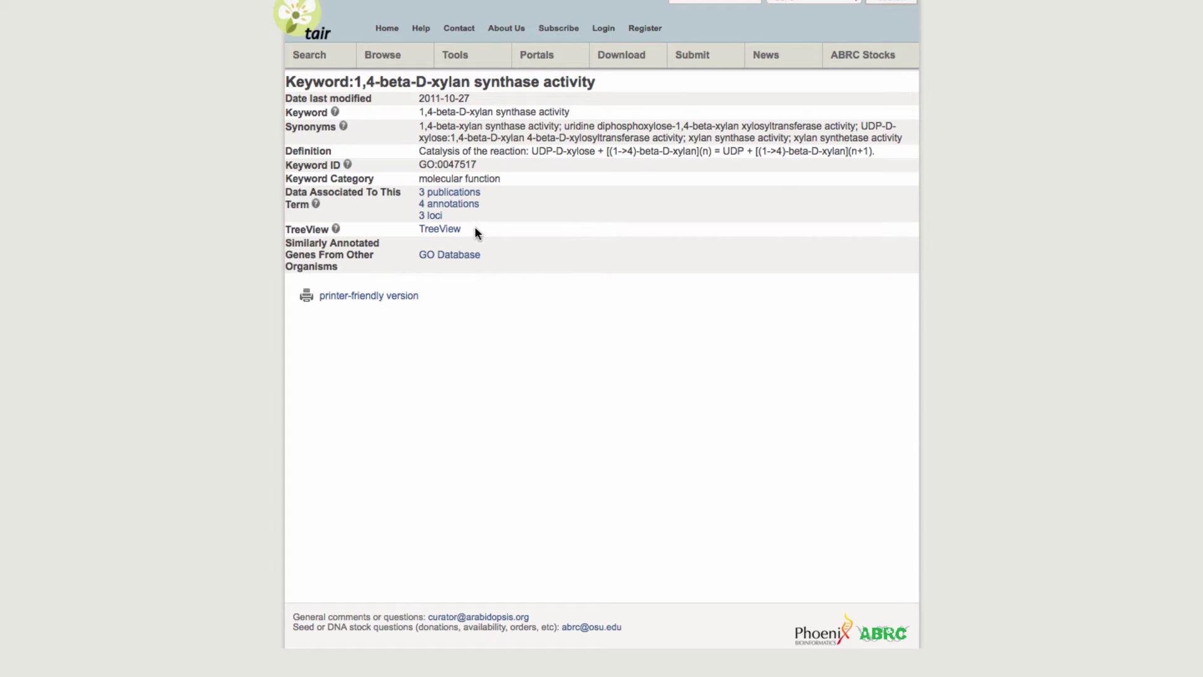
{"action": "left_click", "coordinate": [439, 218]}
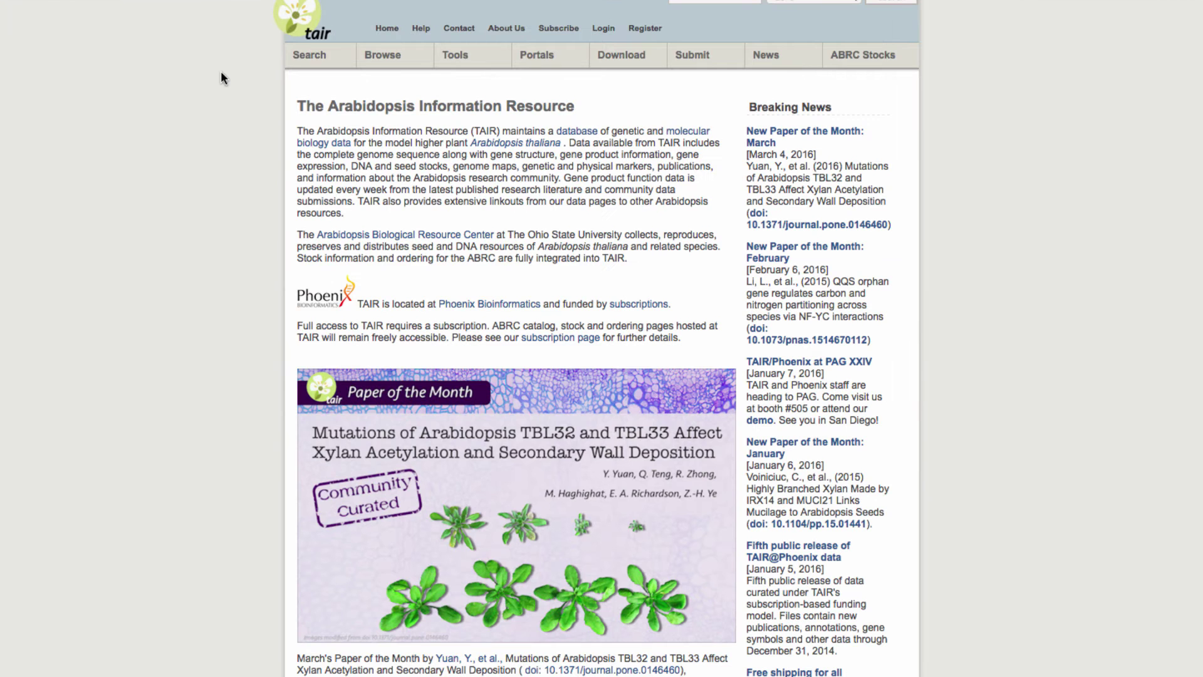
Run a TAIR gene search on keyword 'xylan biosynthesis', returning 26 loci and 37 gene models.
{"action": "mouse_move", "coordinate": [322, 56]}
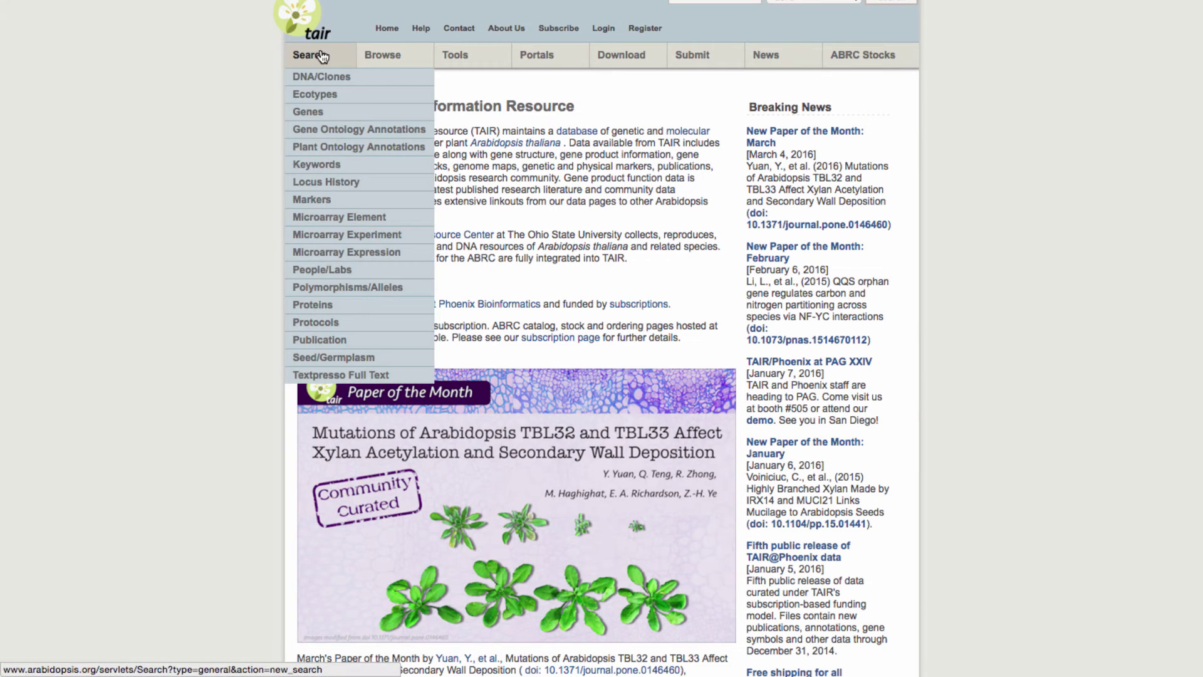
{"action": "left_click", "coordinate": [336, 118]}
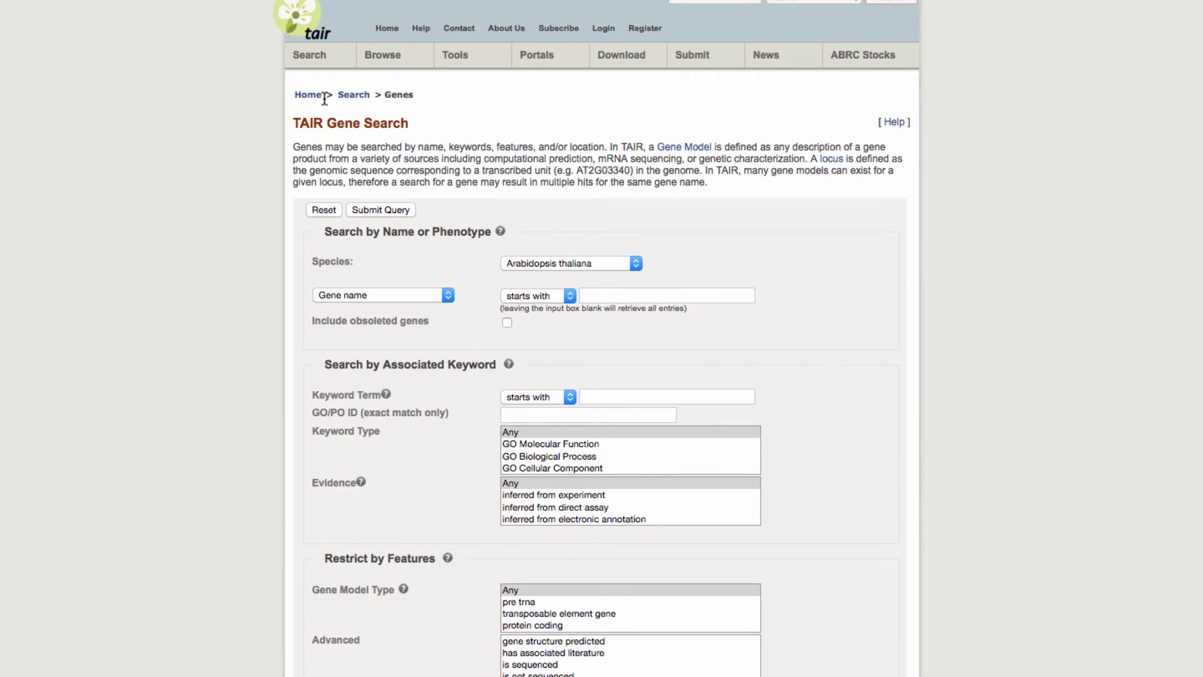
{"action": "scroll", "coordinate": [246, 343], "scroll_direction": "down", "scroll_amount": 3}
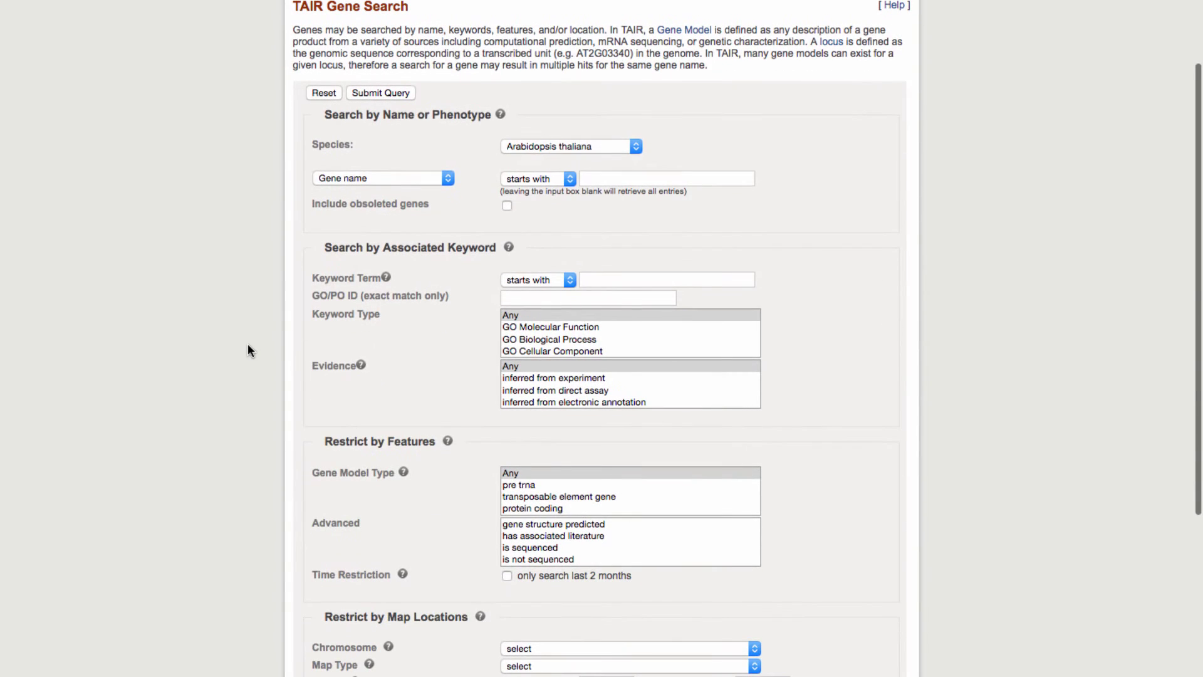
{"action": "left_click", "coordinate": [622, 277]}
{"action": "type", "text": "xylan biosynthesis"}
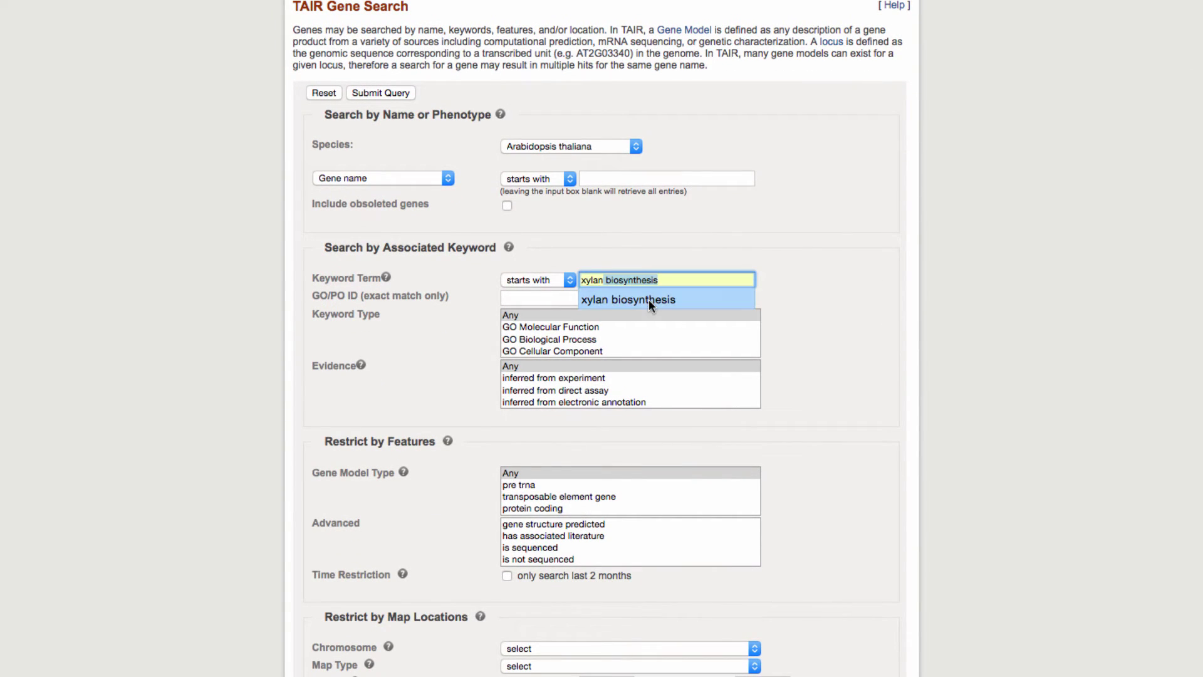
{"action": "left_click", "coordinate": [648, 299]}
{"action": "scroll", "coordinate": [821, 307], "scroll_direction": "down", "scroll_amount": 1}
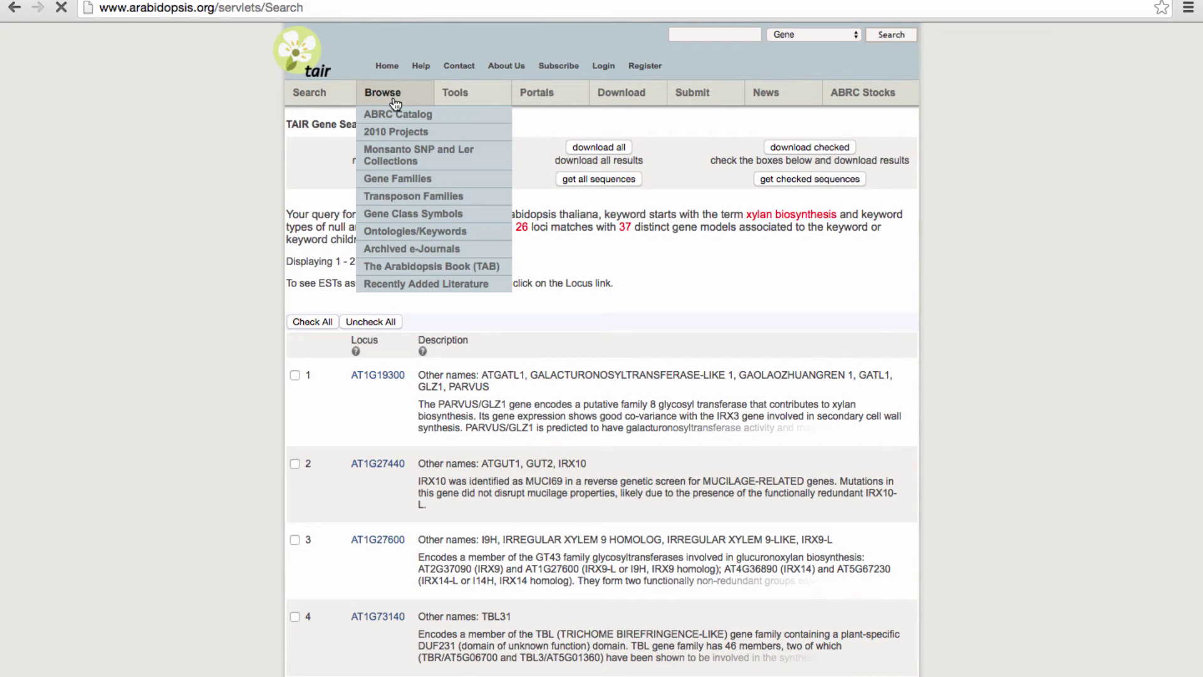
Search TAIR's keyword browser for 'xylan biosynthesis'.
{"action": "left_click", "coordinate": [393, 61]}
{"action": "left_click", "coordinate": [387, 231]}
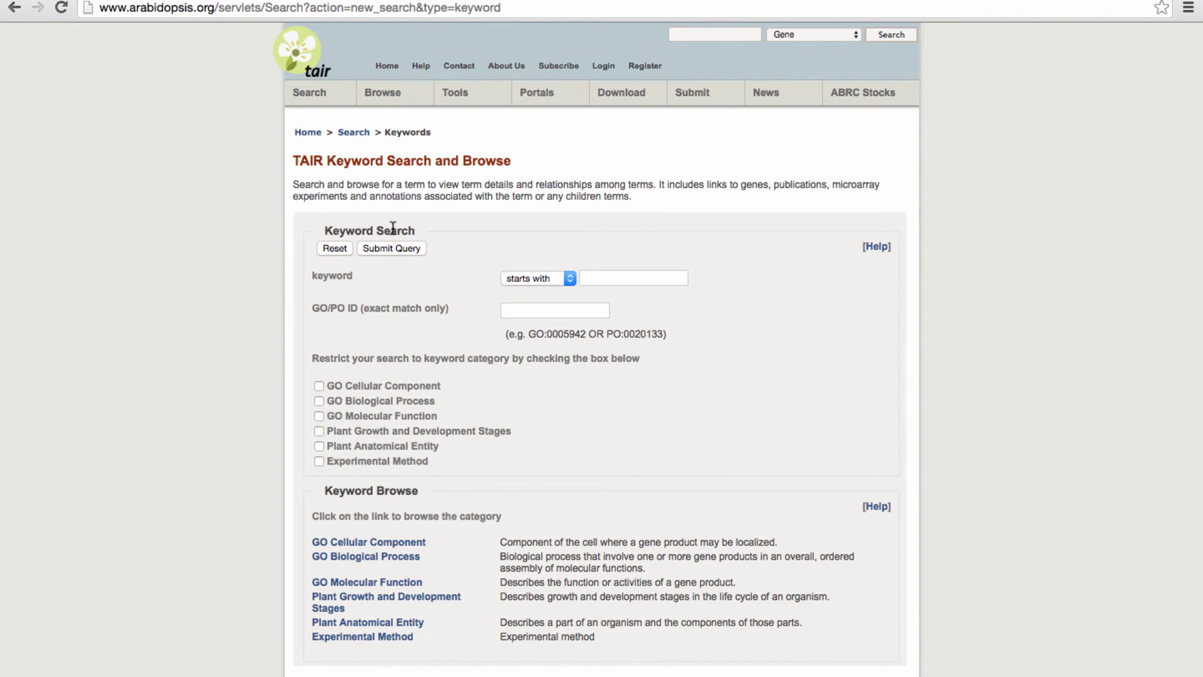
{"action": "left_click", "coordinate": [604, 278]}
{"action": "type", "text": "xyla"}
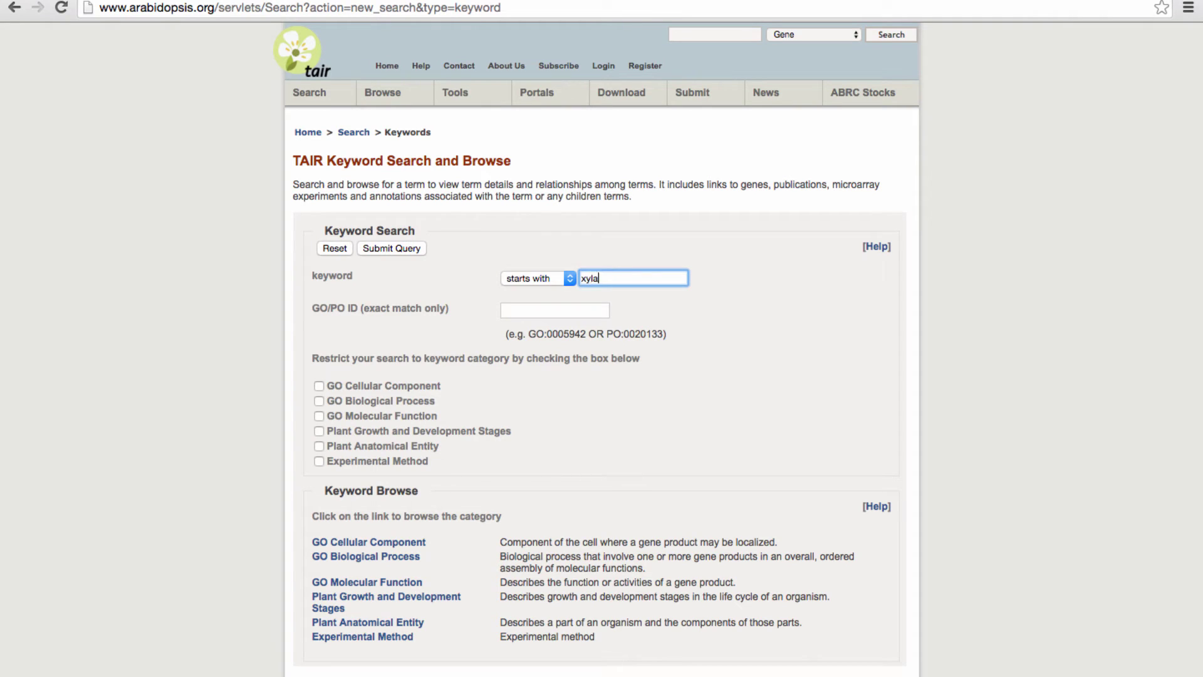
{"action": "type", "text": "n biosynthesis"}
{"action": "left_click", "coordinate": [416, 247]}
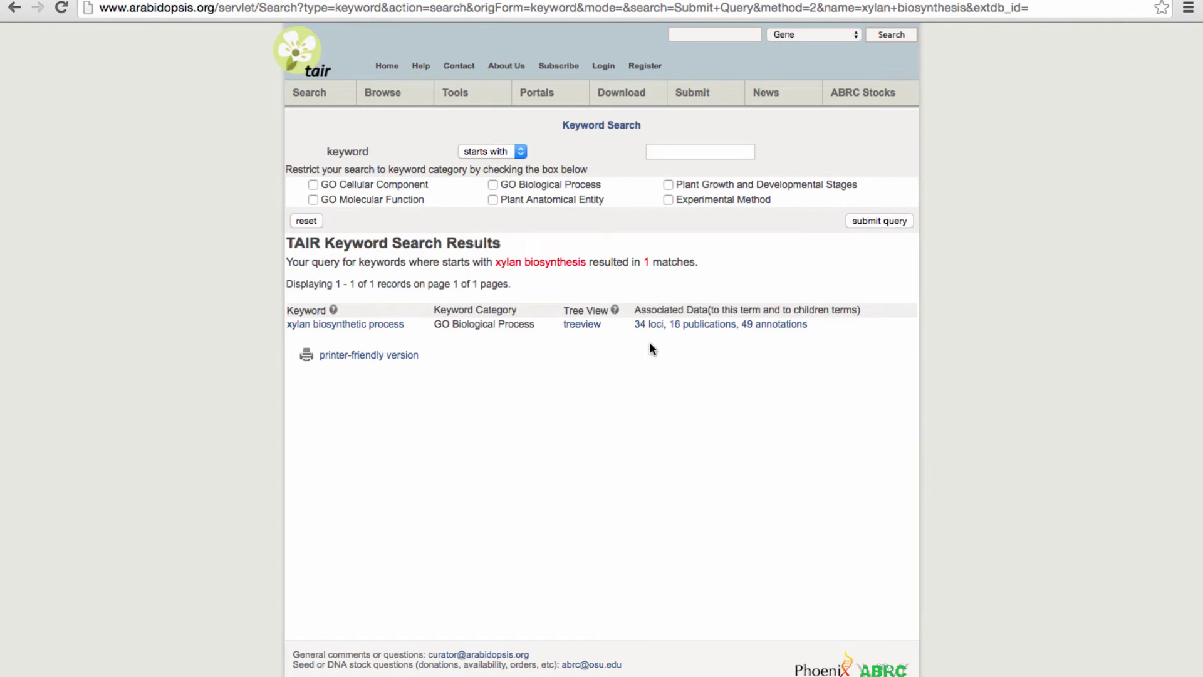
Show xylan biosynthetic process (GO:0045492) in the tree, expanded to glucuronoxylan biosynthetic process.
{"action": "left_click", "coordinate": [587, 326]}
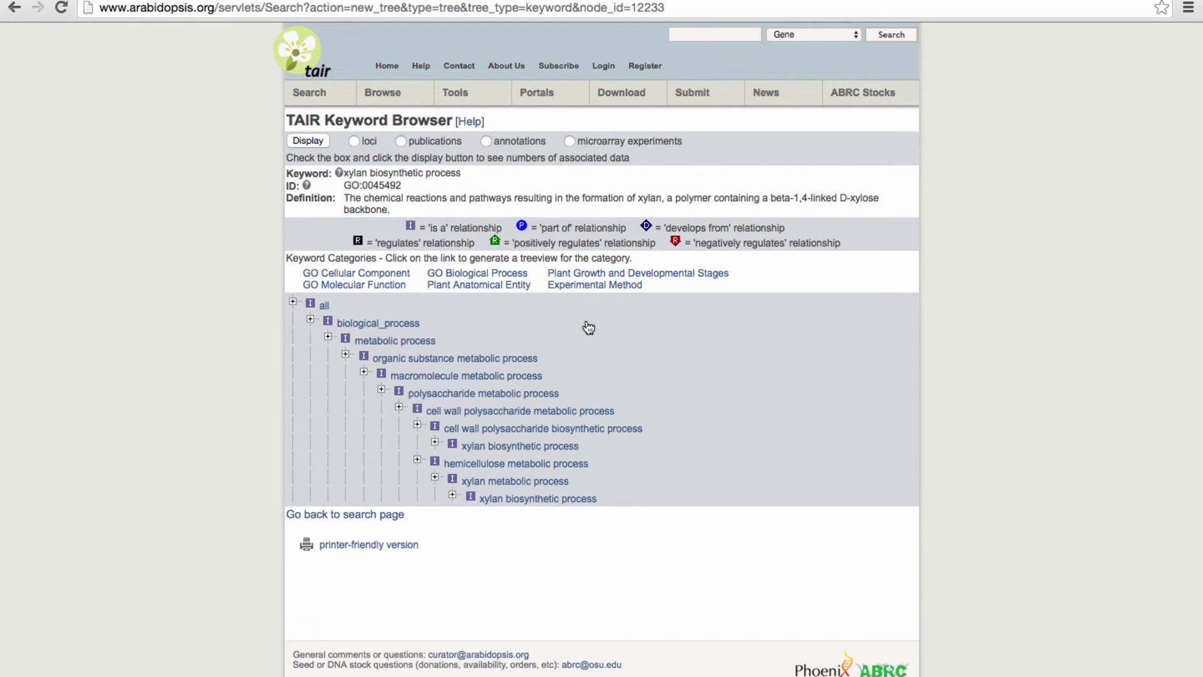
{"action": "left_click", "coordinate": [453, 495]}
{"action": "left_click", "coordinate": [454, 496]}
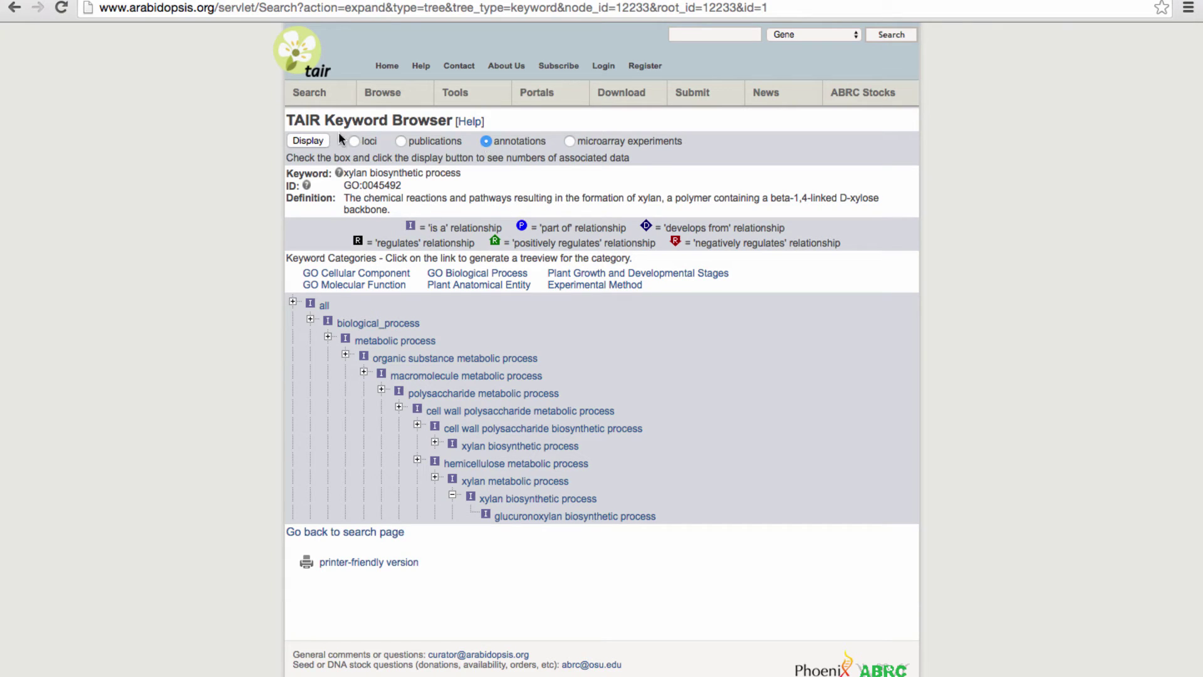
Retrieve all GO annotations for the locus list as plain text.
{"action": "left_click", "coordinate": [309, 140]}
{"action": "mouse_move", "coordinate": [335, 172]}
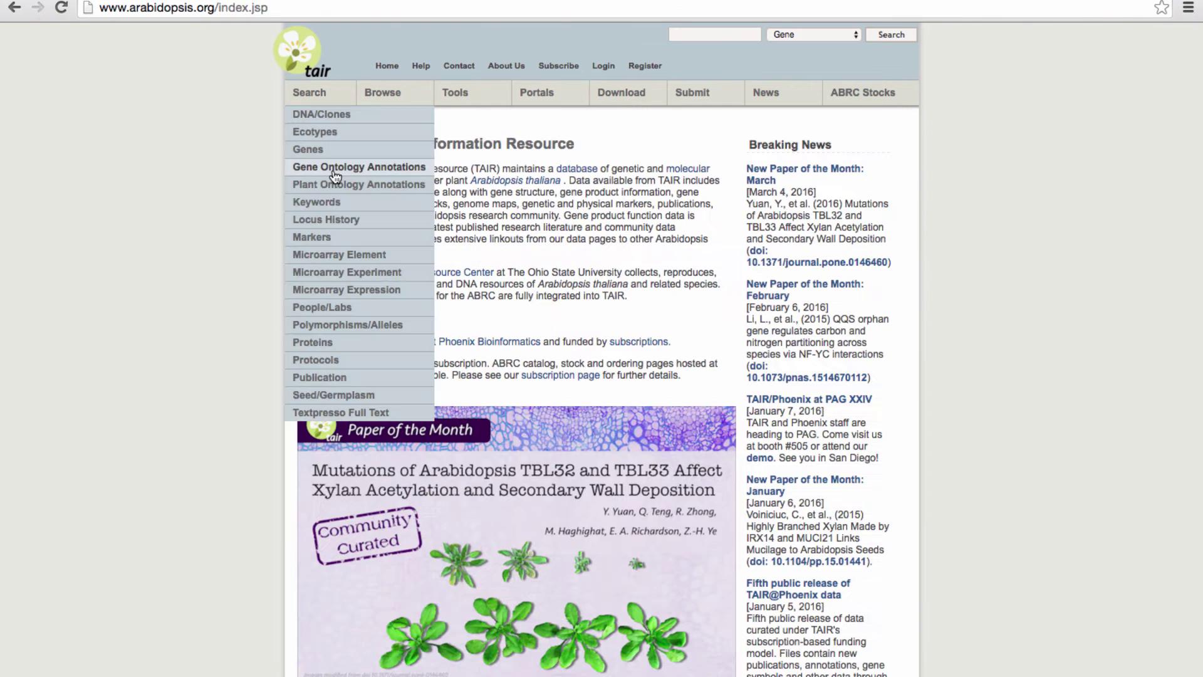
{"action": "left_click", "coordinate": [336, 173]}
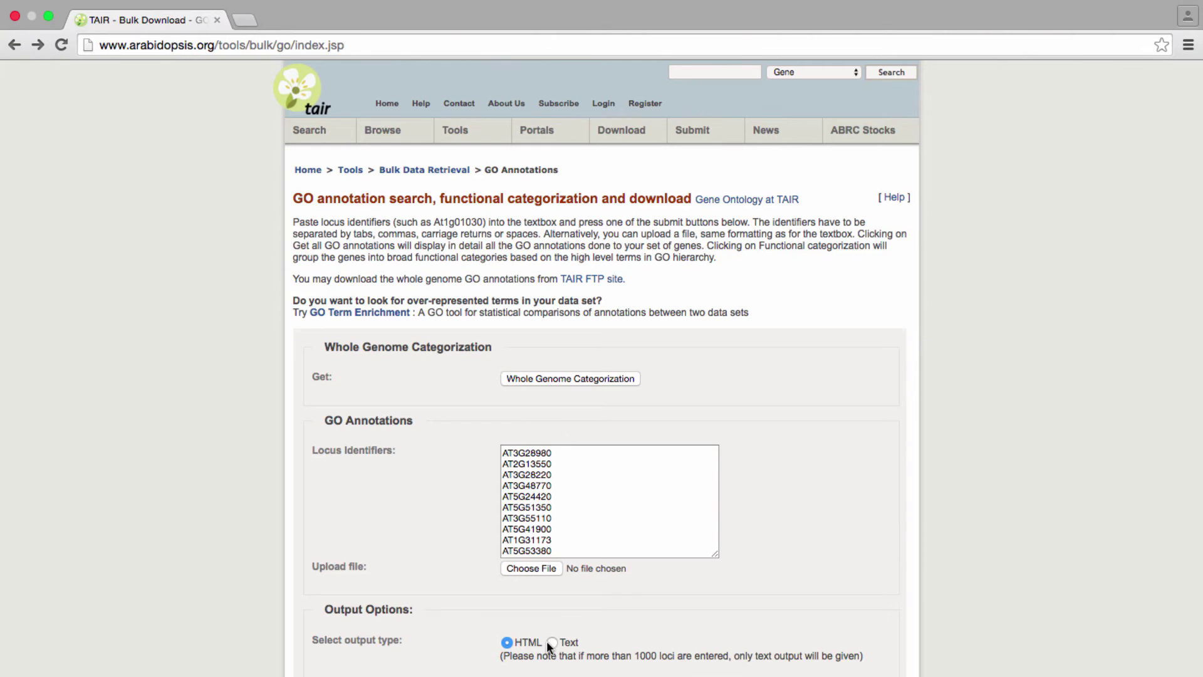
{"action": "left_click", "coordinate": [552, 605]}
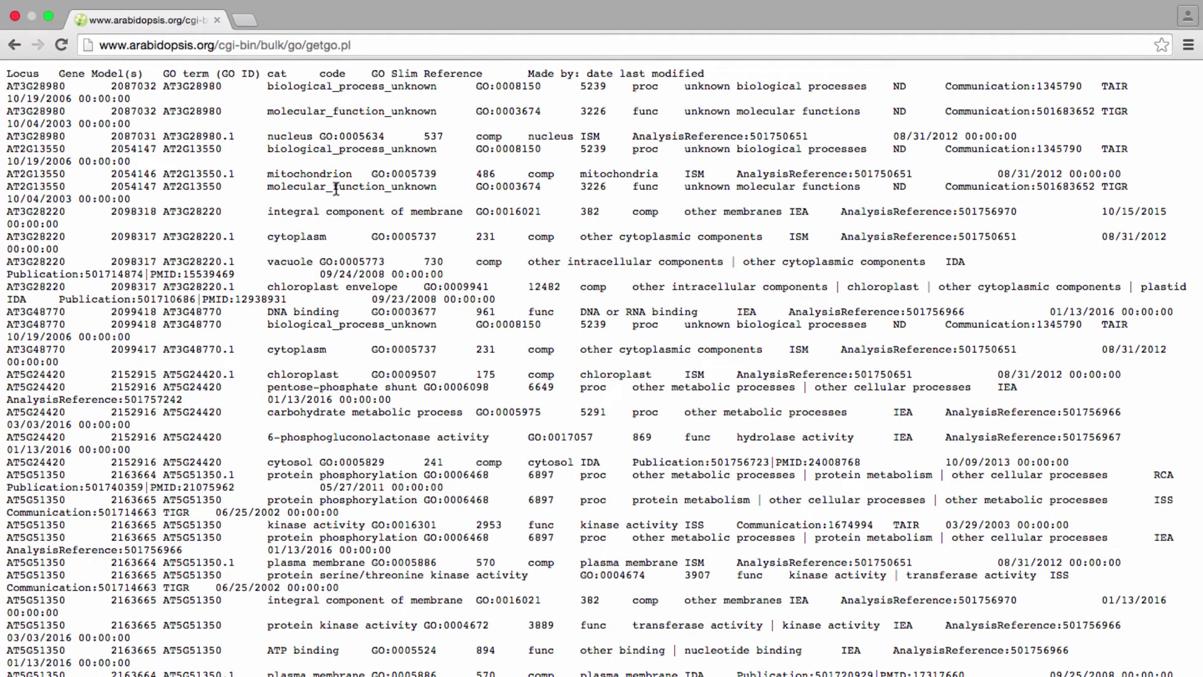
{"action": "scroll", "coordinate": [335, 188], "scroll_direction": "down", "scroll_amount": 1}
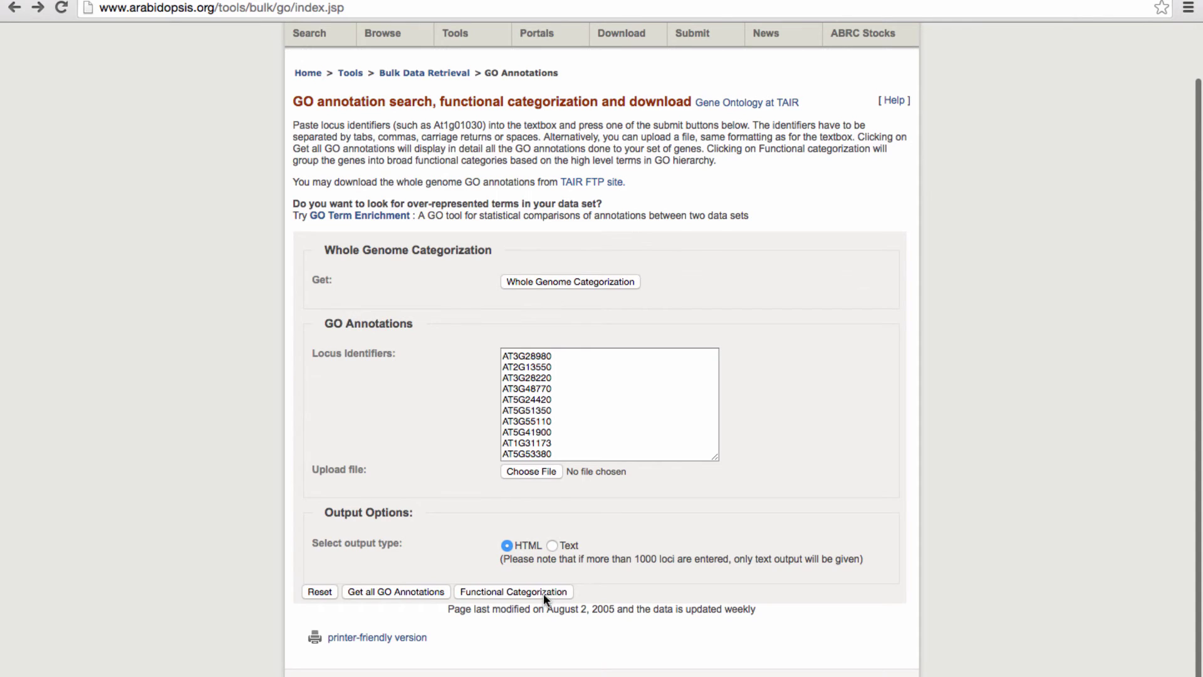
Produce the 45-record functional categorization of the loci, then return to the GO annotation tools page.
{"action": "left_click", "coordinate": [543, 592]}
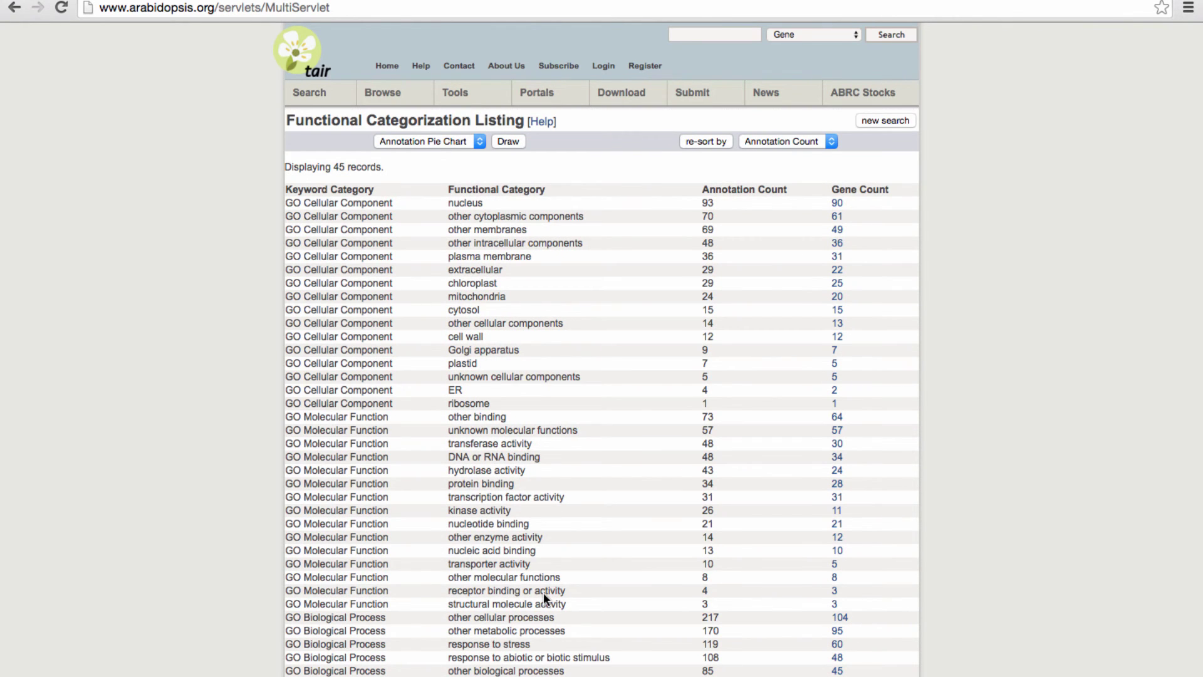
{"action": "scroll", "coordinate": [543, 592], "scroll_direction": "down", "scroll_amount": 5}
{"action": "scroll", "coordinate": [543, 592], "scroll_direction": "down", "scroll_amount": 1}
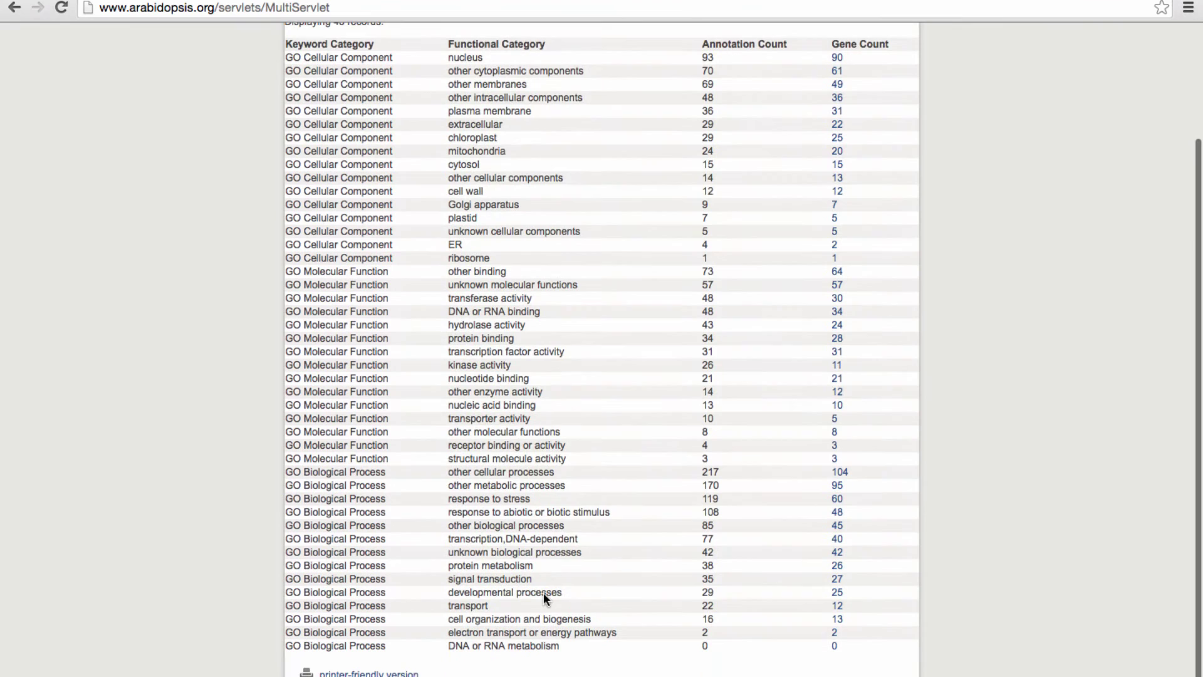
{"action": "scroll", "coordinate": [543, 592], "scroll_direction": "up", "scroll_amount": 5}
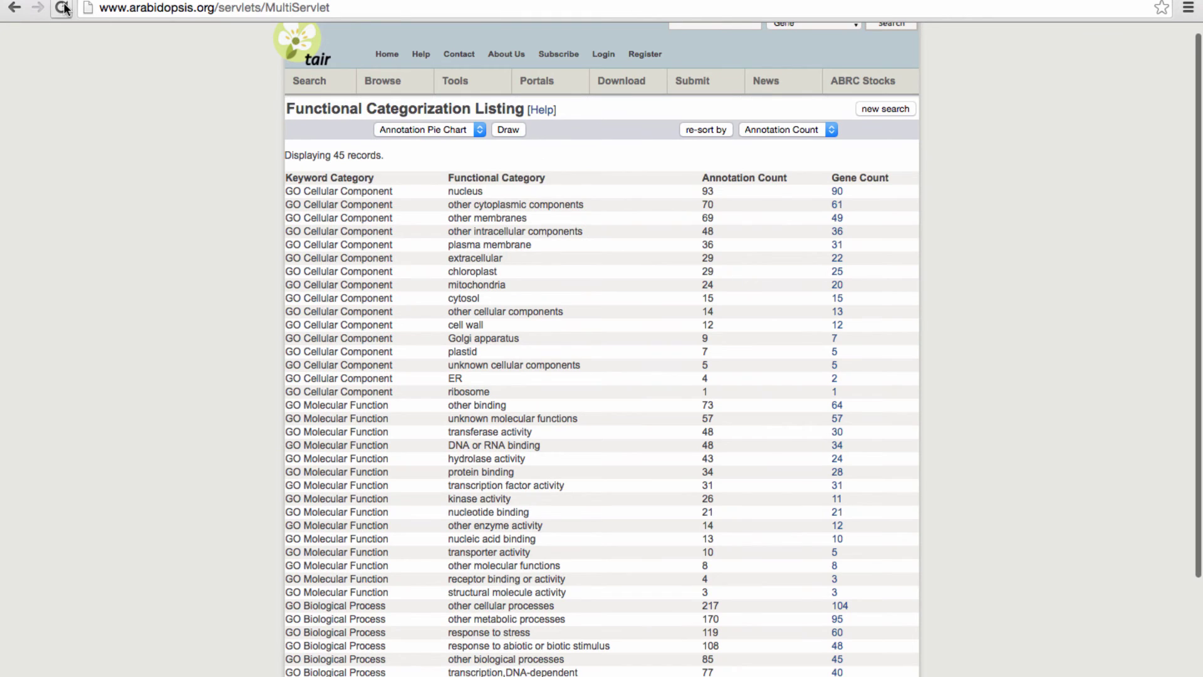
{"action": "left_click", "coordinate": [14, 7]}
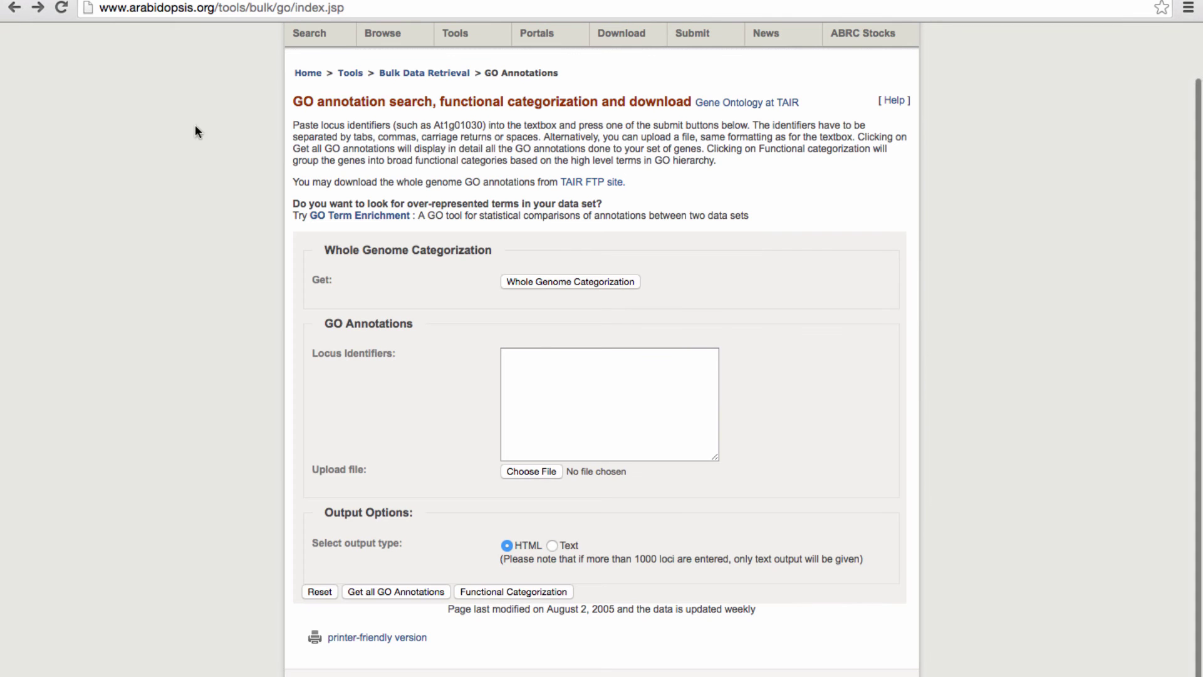
In the GO term enrichment form, paste the Arabidopsis gene IDs and set species to A. thaliana.
{"action": "left_click", "coordinate": [377, 219]}
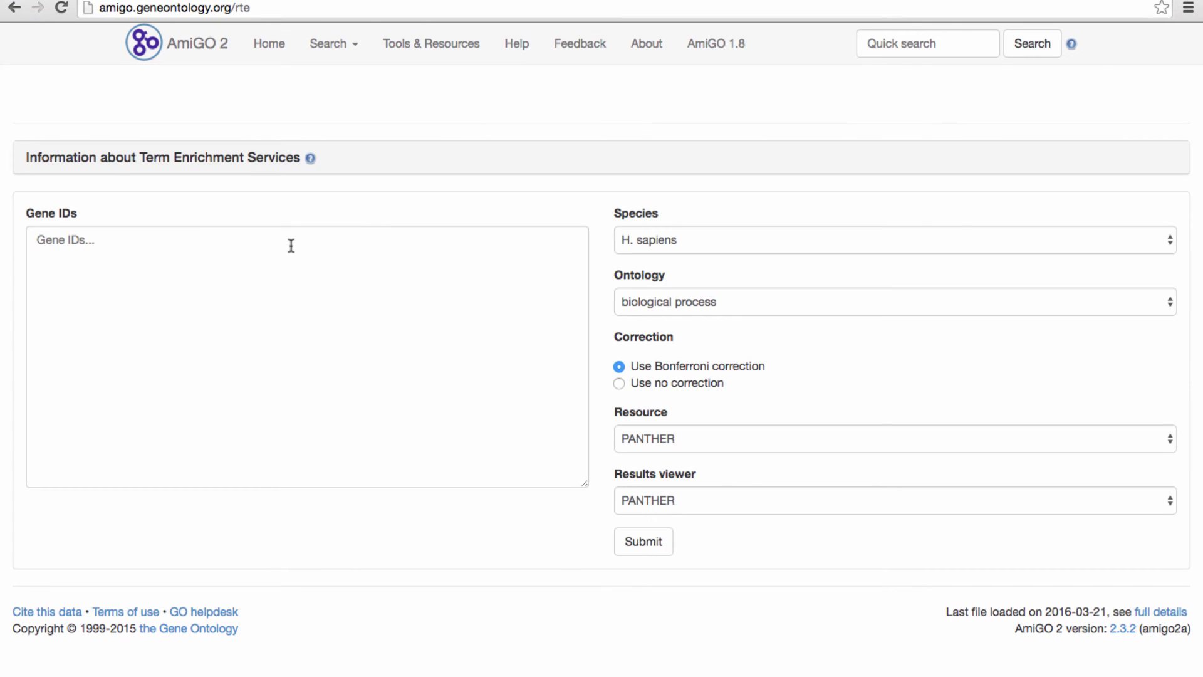
{"action": "left_click", "coordinate": [291, 244]}
{"action": "key", "text": "super+v"}
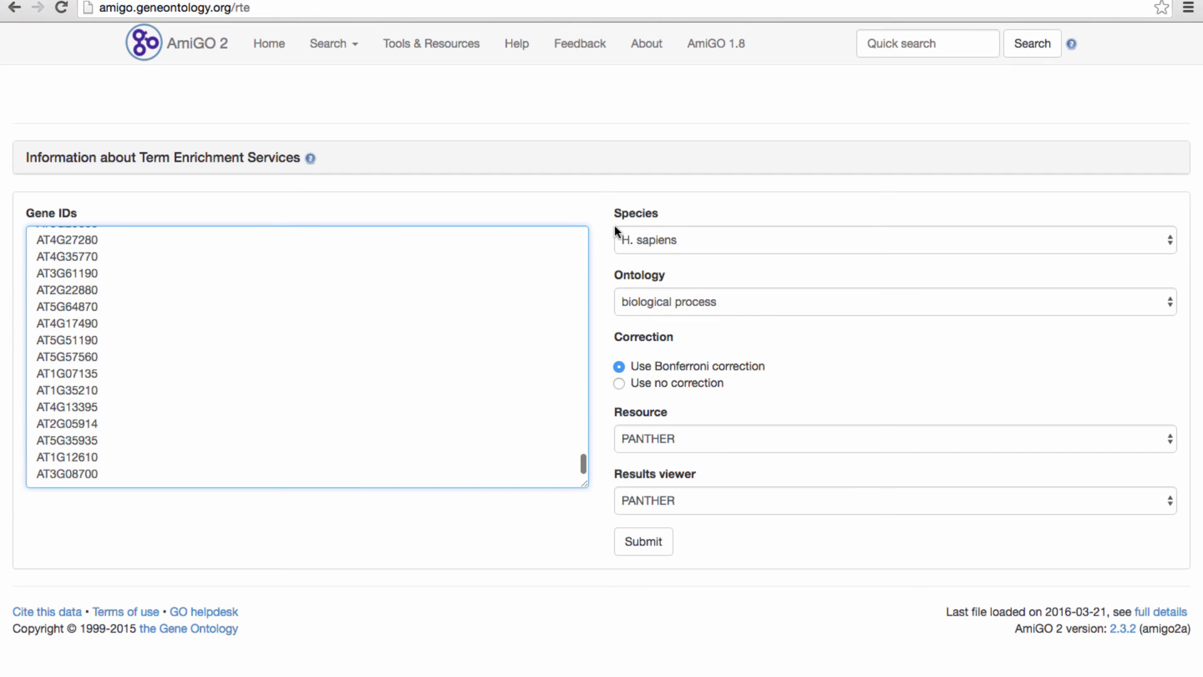
{"action": "left_click", "coordinate": [664, 240]}
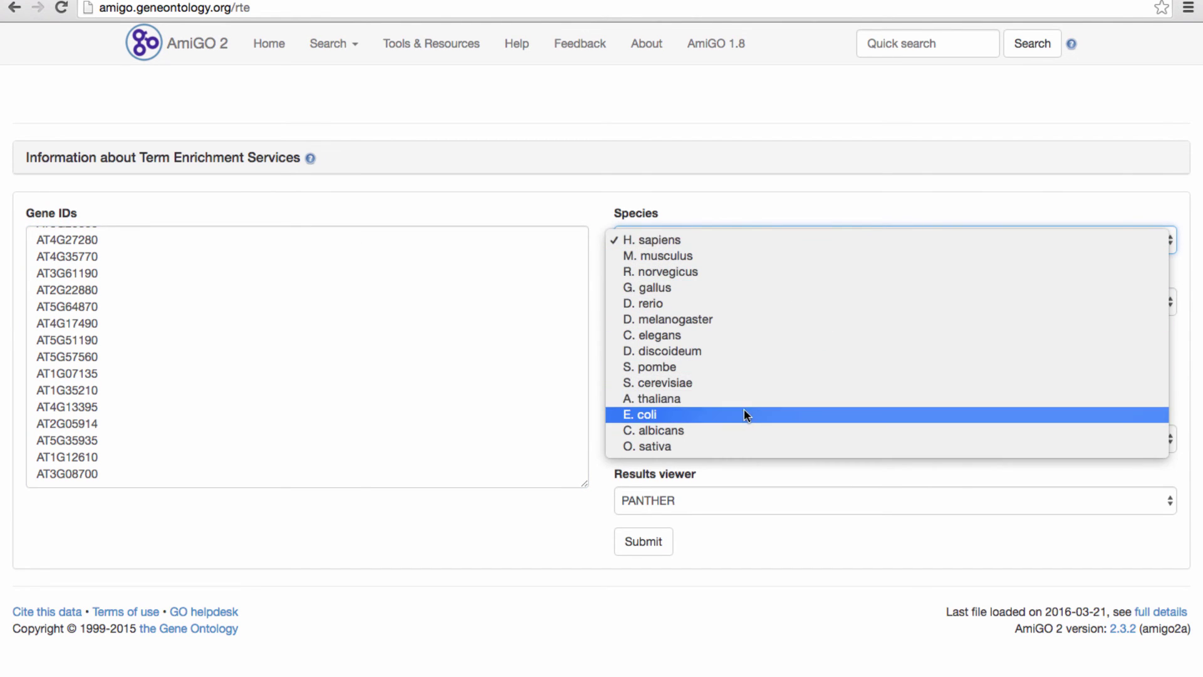
{"action": "key", "text": "Escape"}
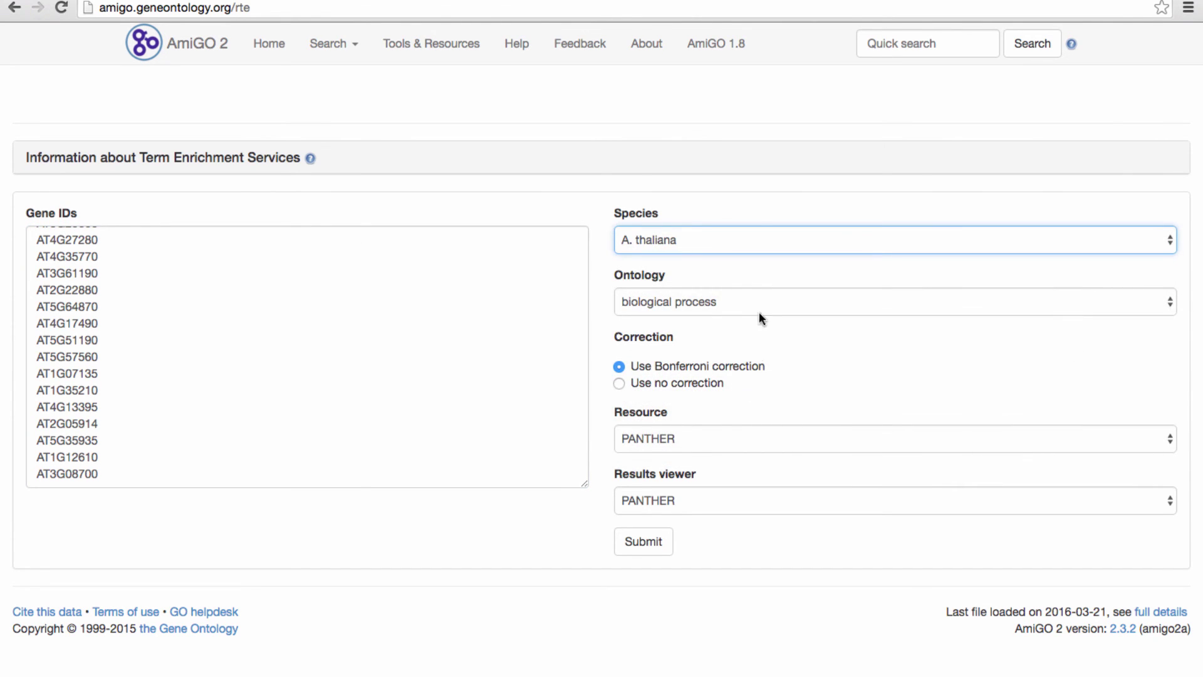
Keep biological process as the ontology and submit the enrichment analysis.
{"action": "left_click", "coordinate": [1169, 303]}
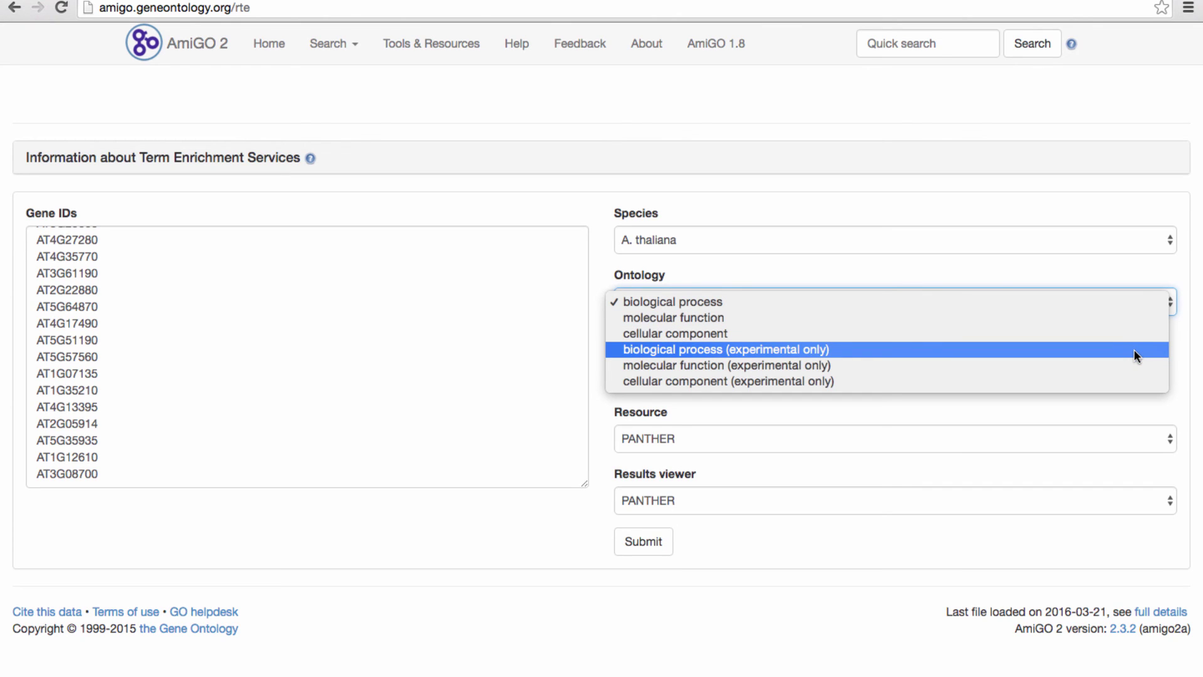
{"action": "left_click", "coordinate": [1140, 404]}
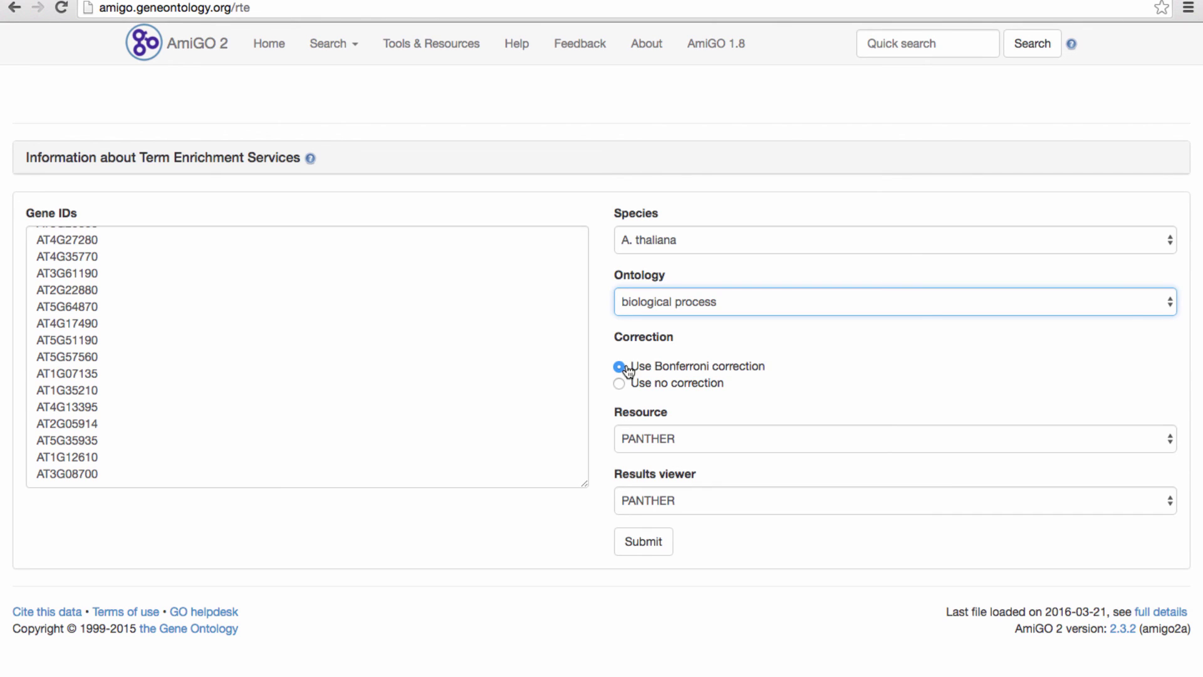
{"action": "left_click", "coordinate": [660, 541]}
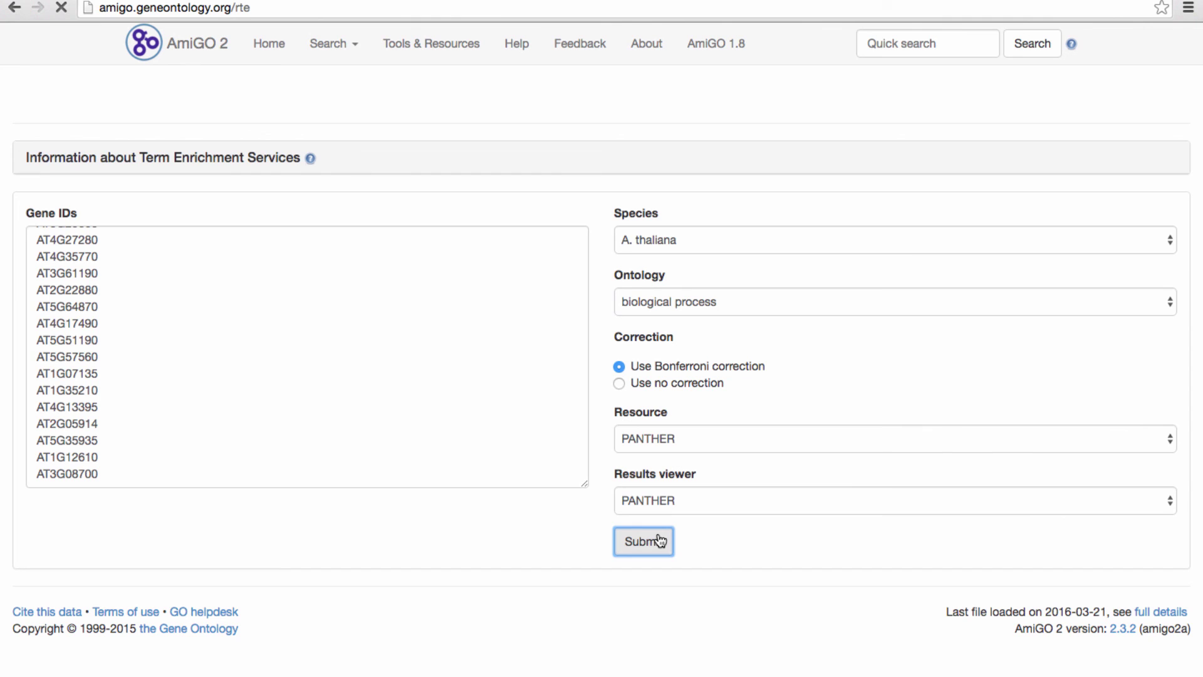